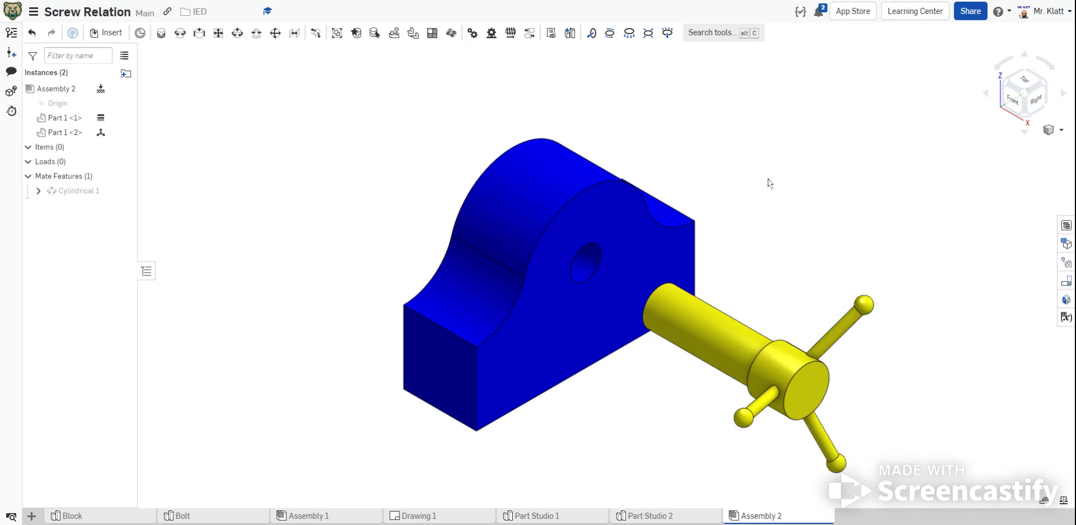
Move the bolt along its hole to check its free motion, and add a Screw relation to the Cylindrical 1 mate at 1 in per revolution.
right_click(68, 191)
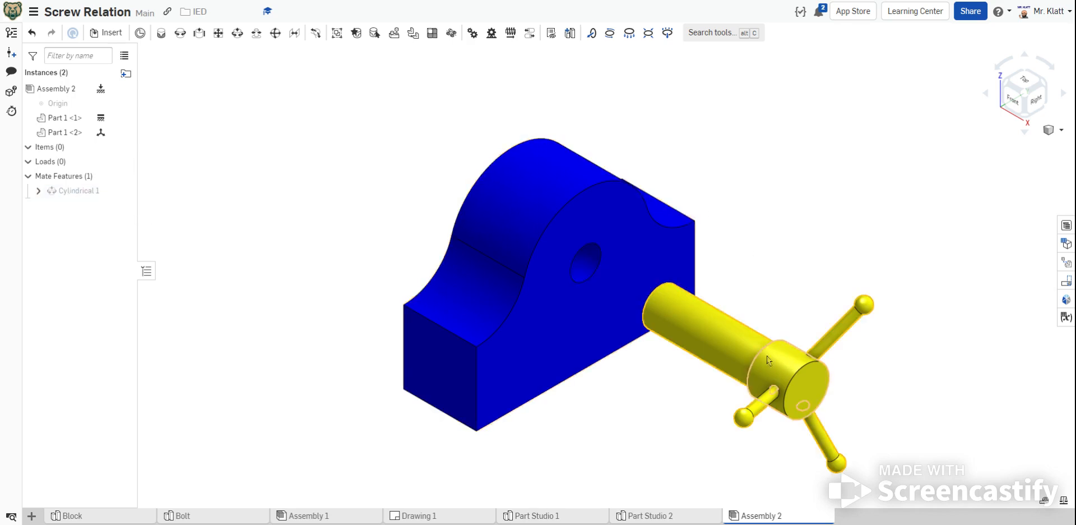
drag(768, 360, 792, 277)
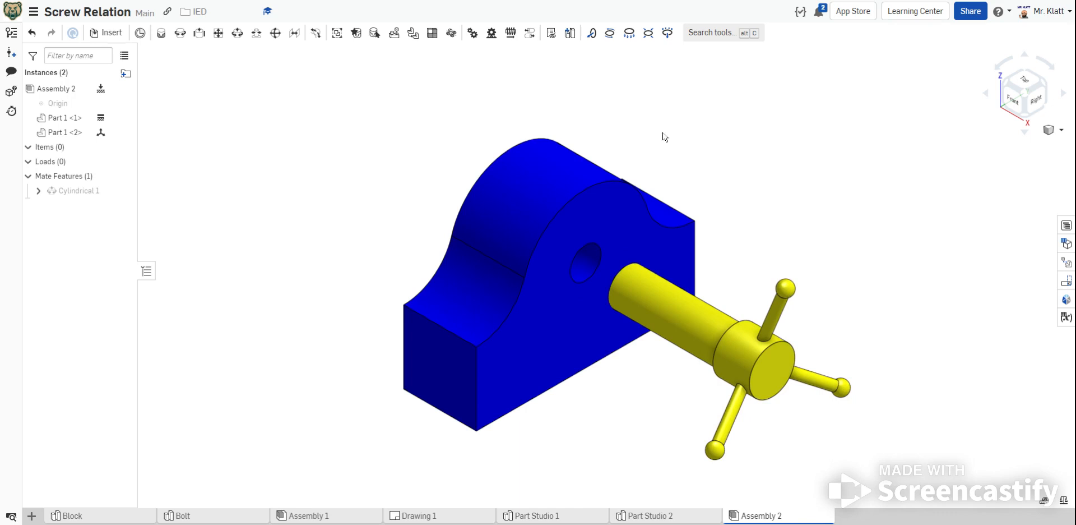
click(510, 32)
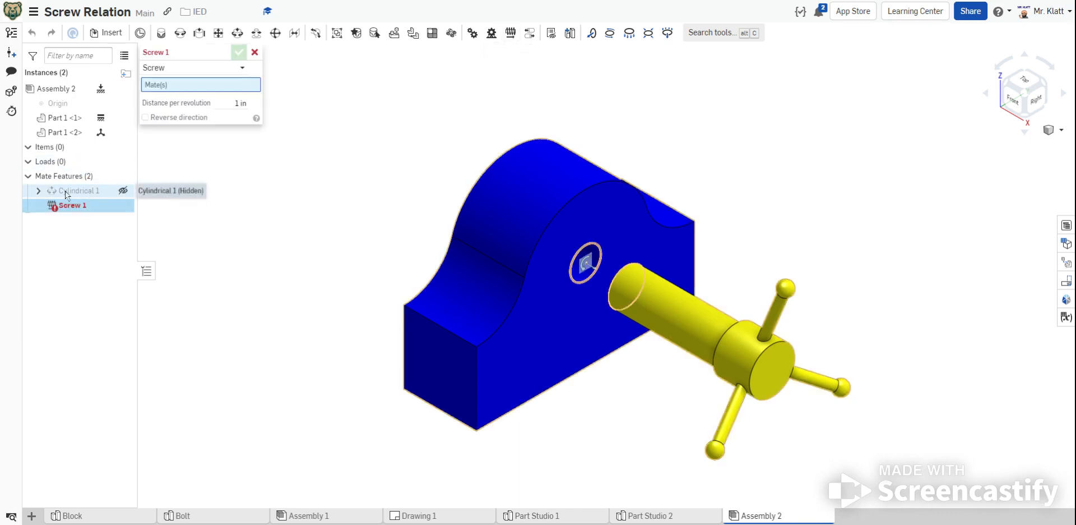
click(73, 191)
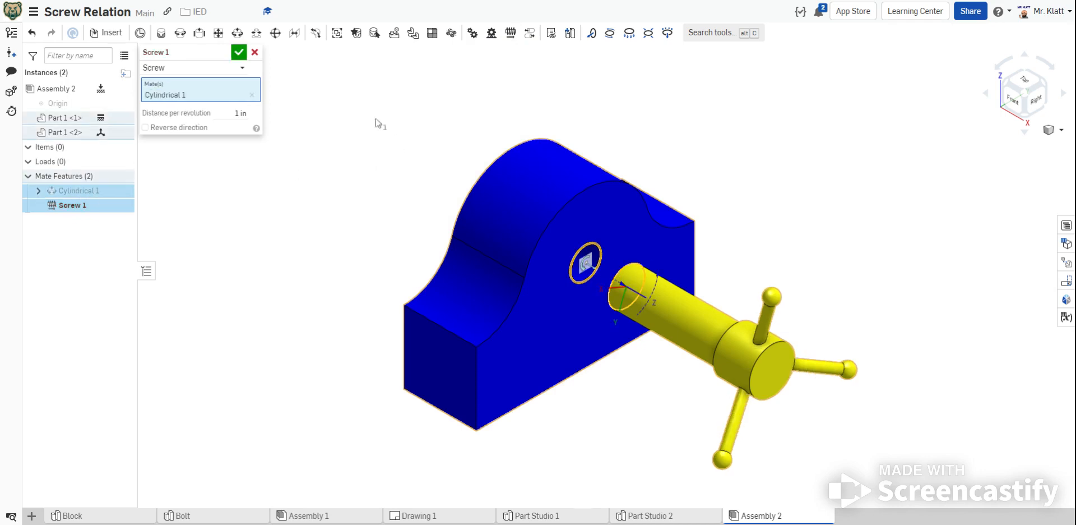
click(239, 52)
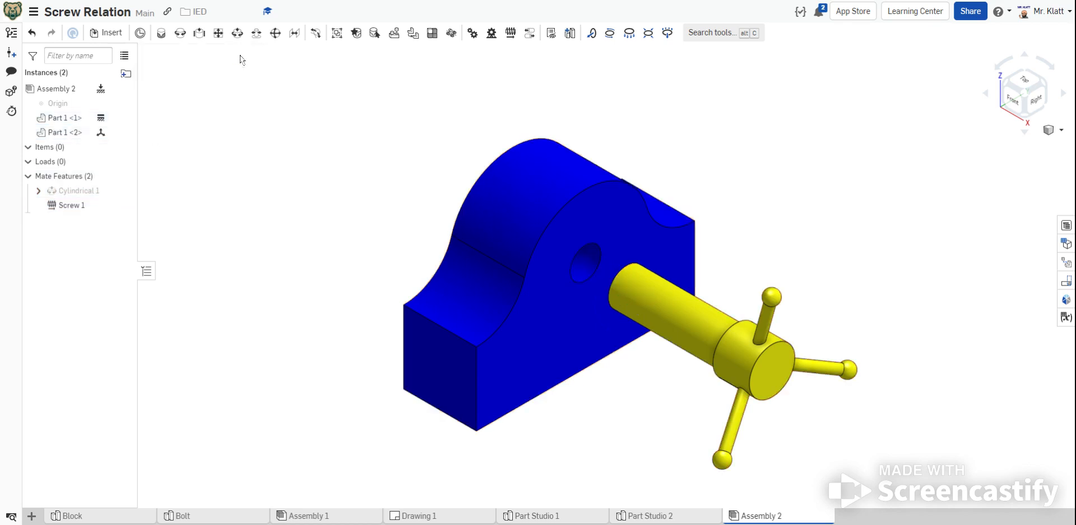
Test the screw motion by moving the bolt, and check the thread pitch in External thread 1 of Part Studio 2.
drag(776, 309, 904, 427)
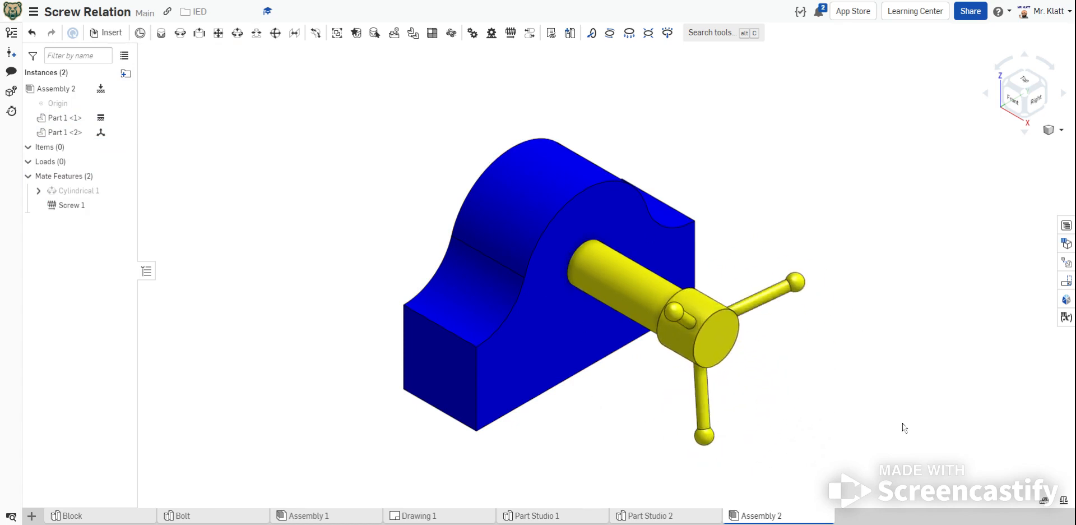
drag(727, 370, 817, 375)
click(643, 516)
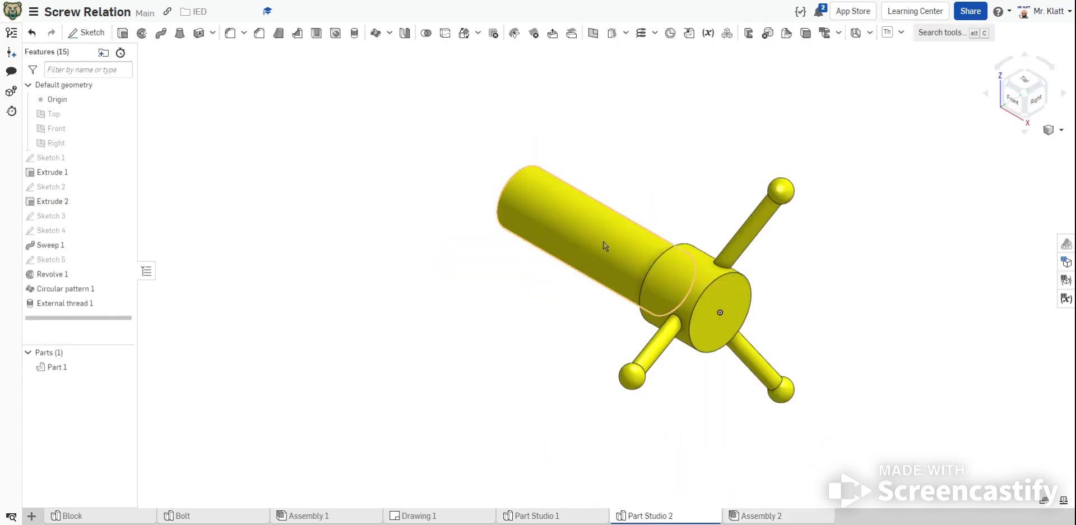
double_click(62, 303)
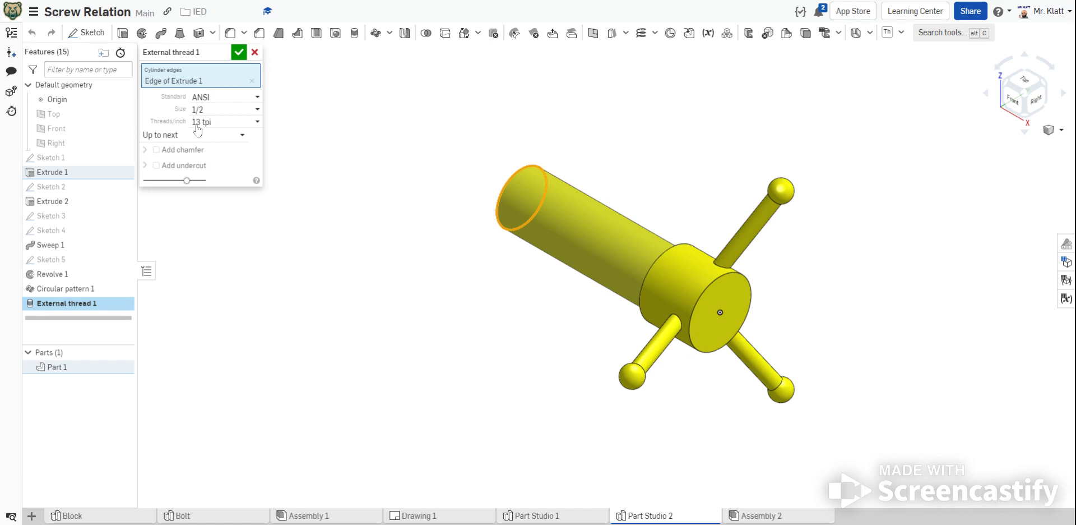
click(239, 52)
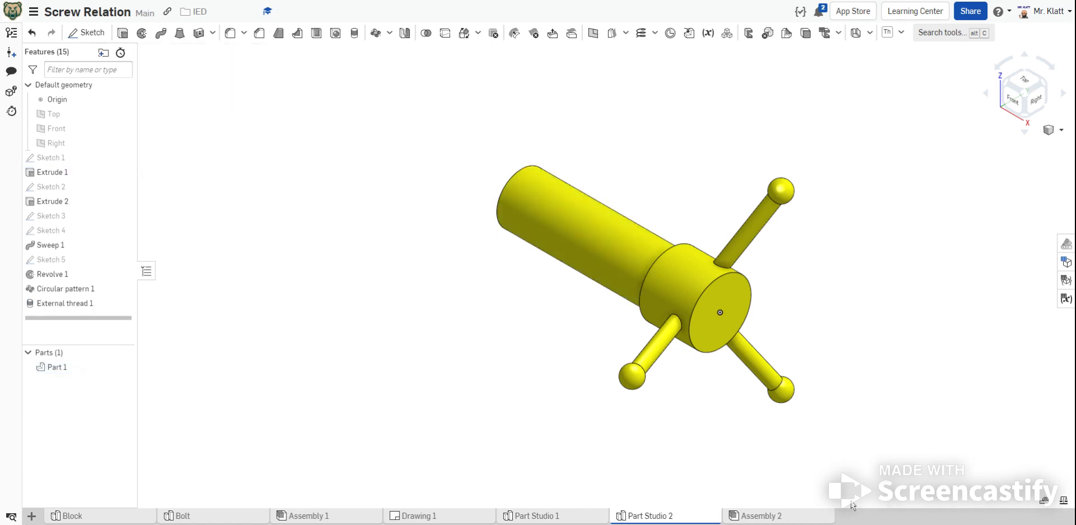
Edit the Screw 1 relation in Assembly 2, setting the distance per revolution to 1/13 and reversing its direction.
click(800, 516)
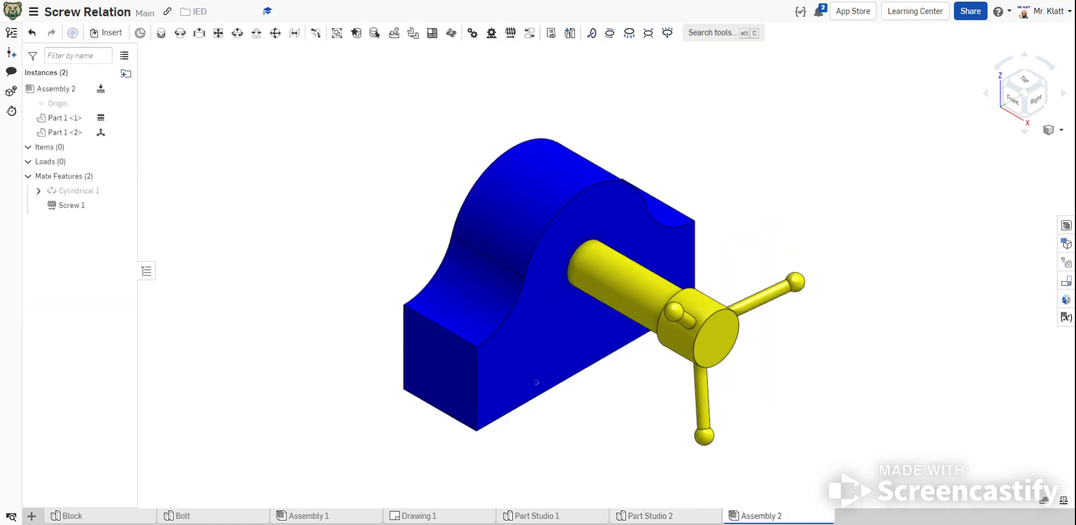
double_click(65, 210)
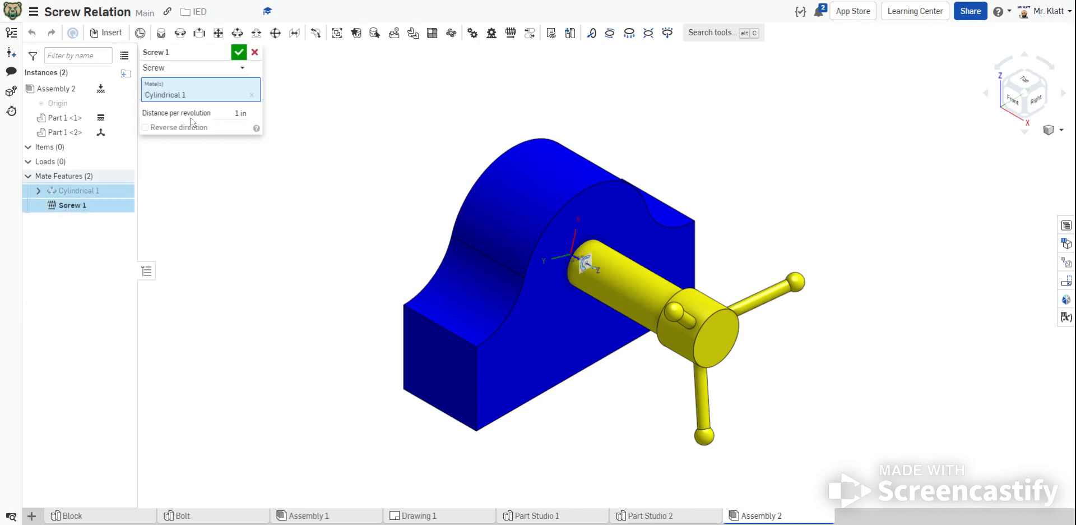
click(220, 115)
click(146, 127)
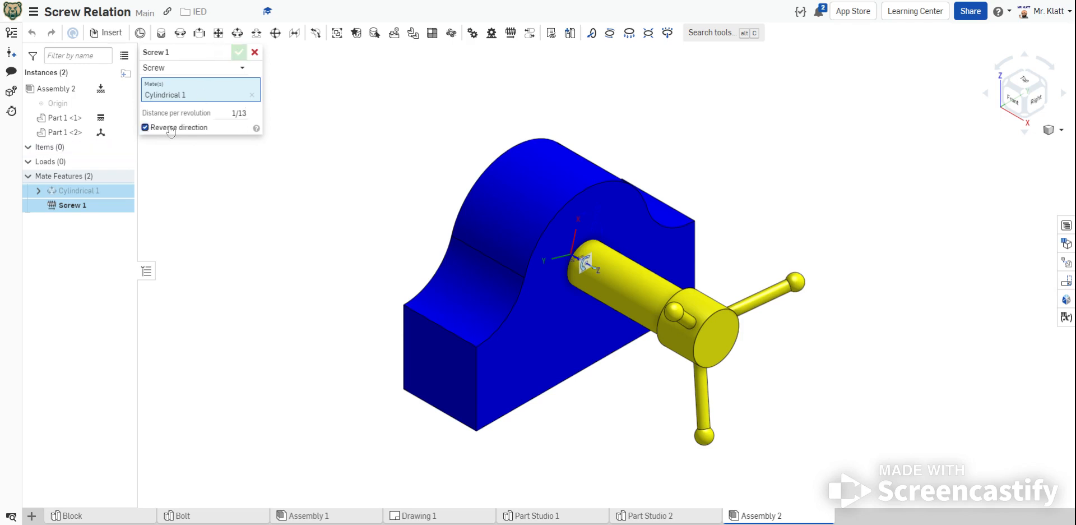
click(239, 53)
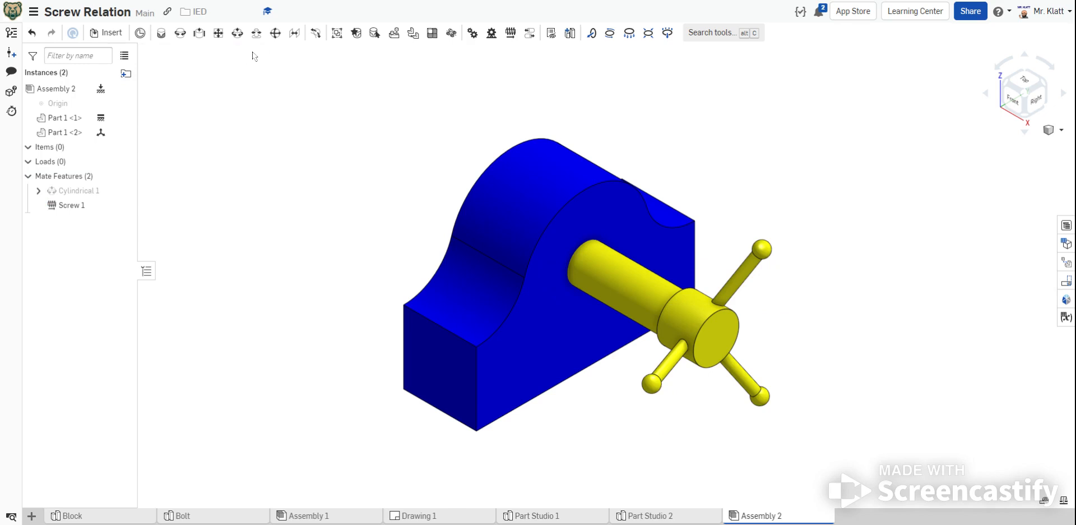
Turn the bolt by its handle to check how it advances through the block under the updated screw relation.
right_drag(863, 242, 724, 245)
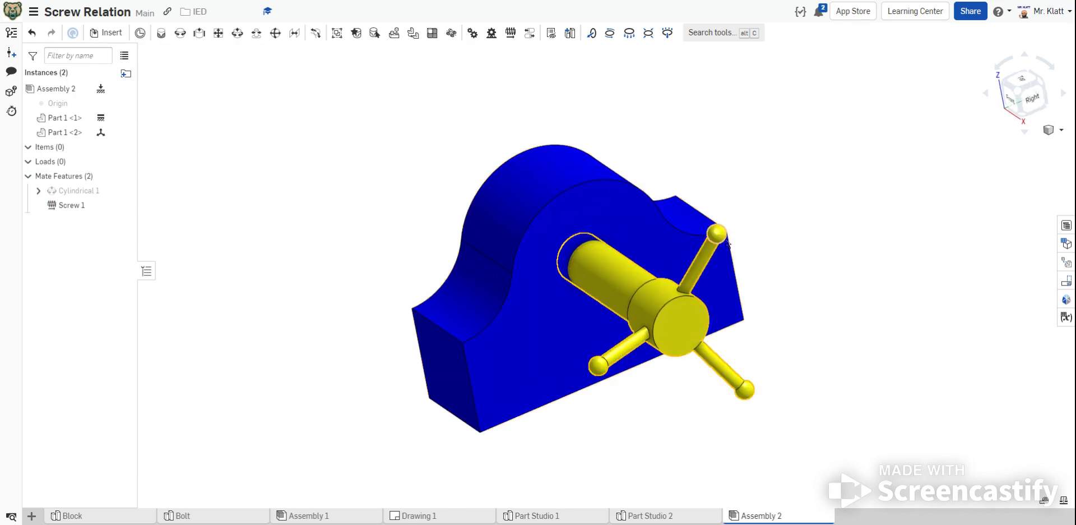
drag(727, 242, 764, 434)
right_drag(764, 434, 845, 368)
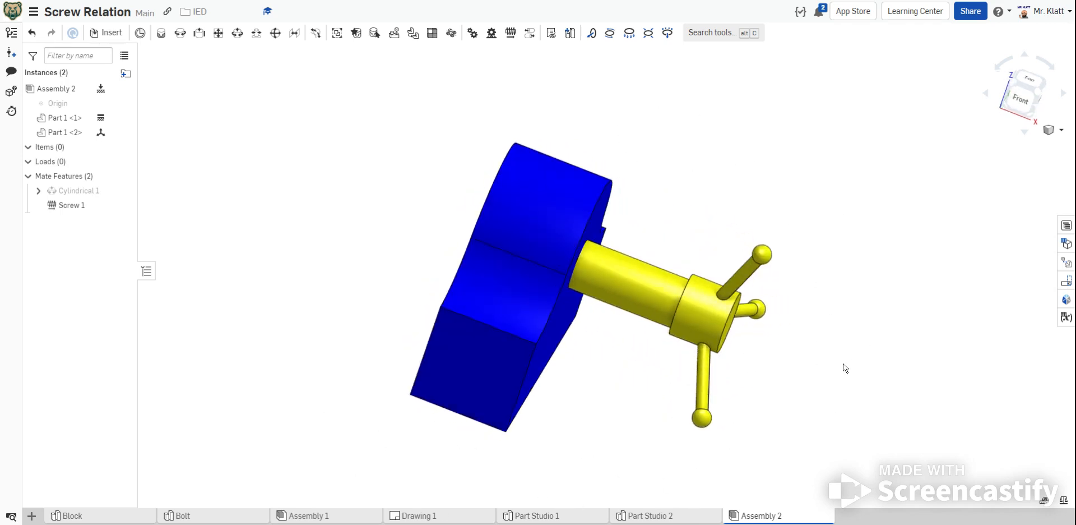
click(1046, 135)
click(1042, 144)
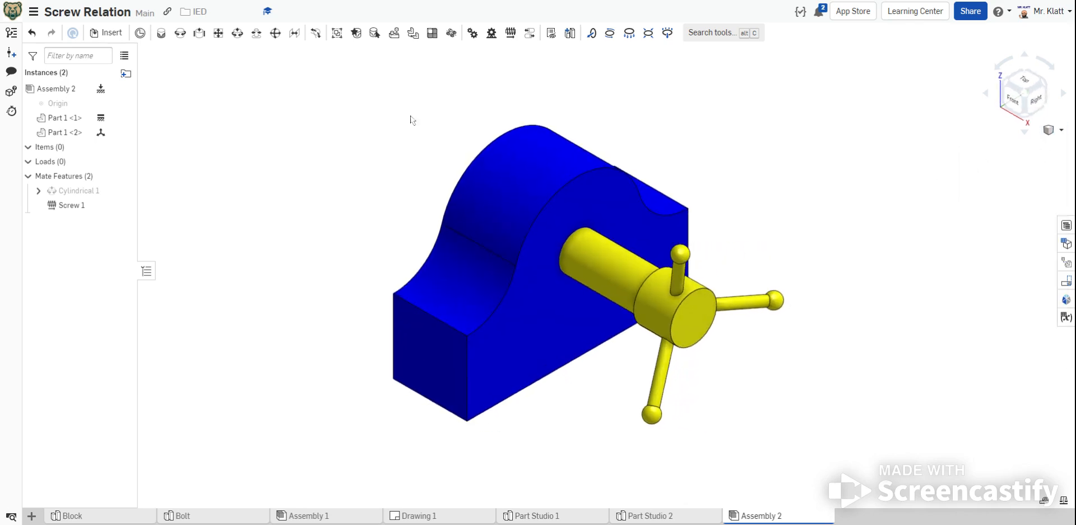
Animate the z translation of the Cylindrical 1 mate from 0 to 1 in with 300 steps and reciprocating playback.
right_click(74, 191)
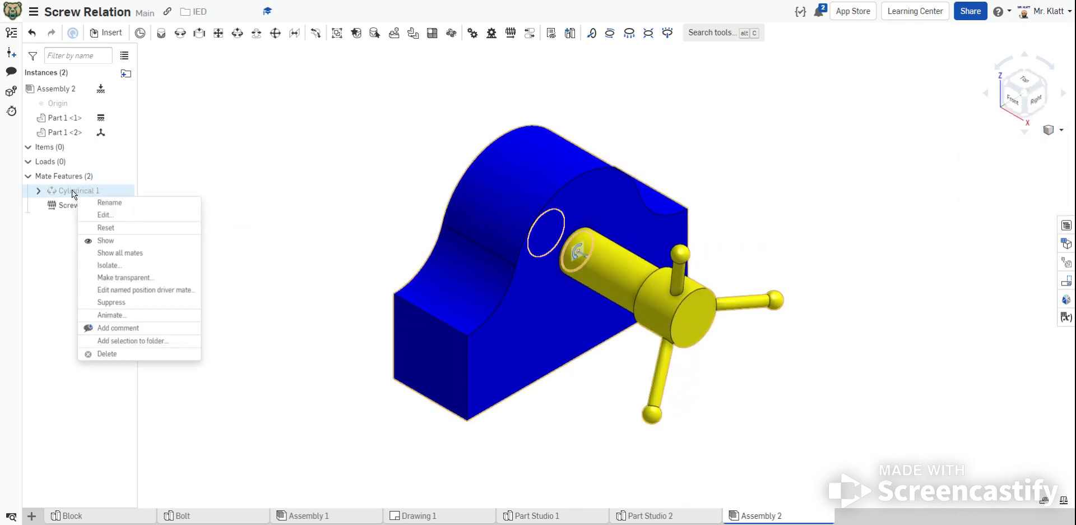
click(112, 315)
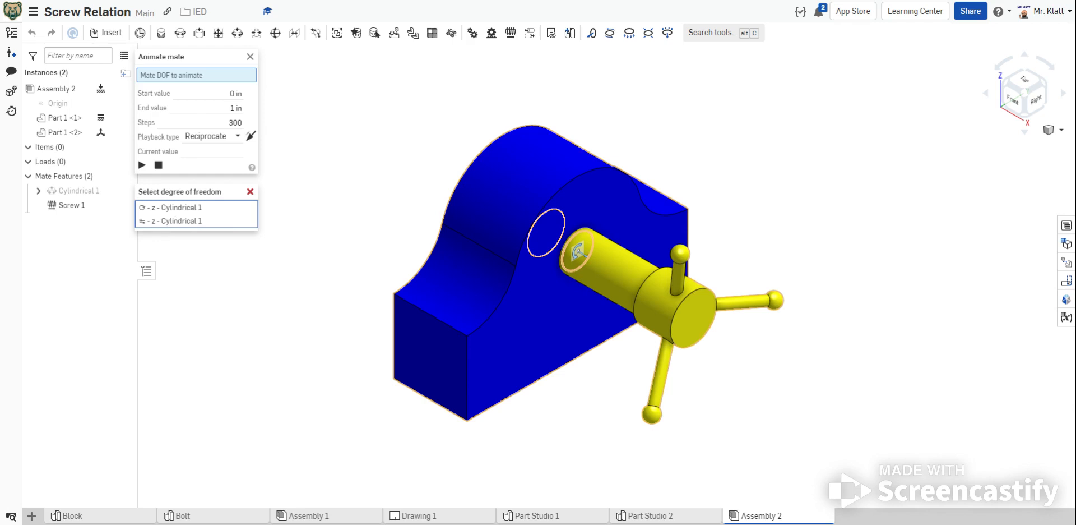
click(175, 221)
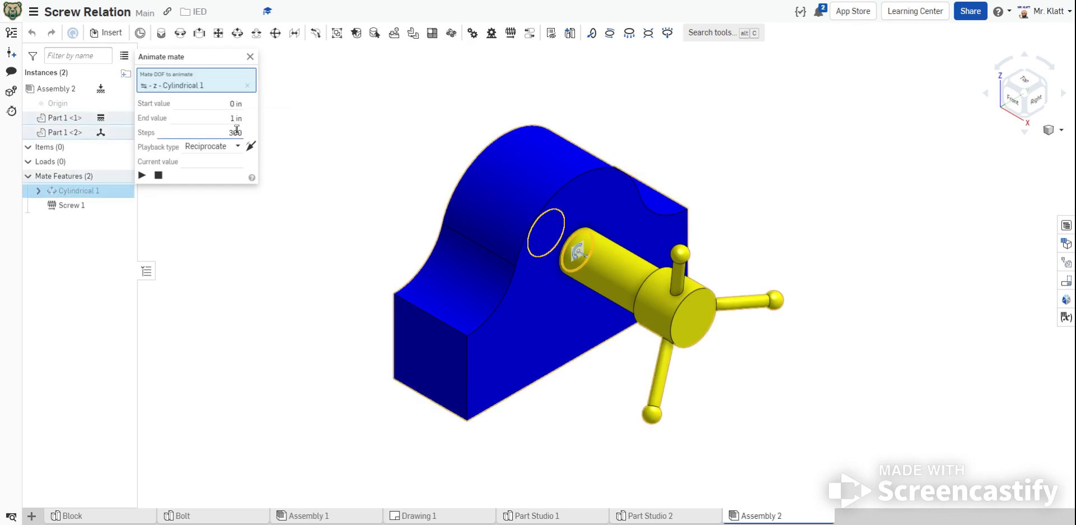
click(143, 175)
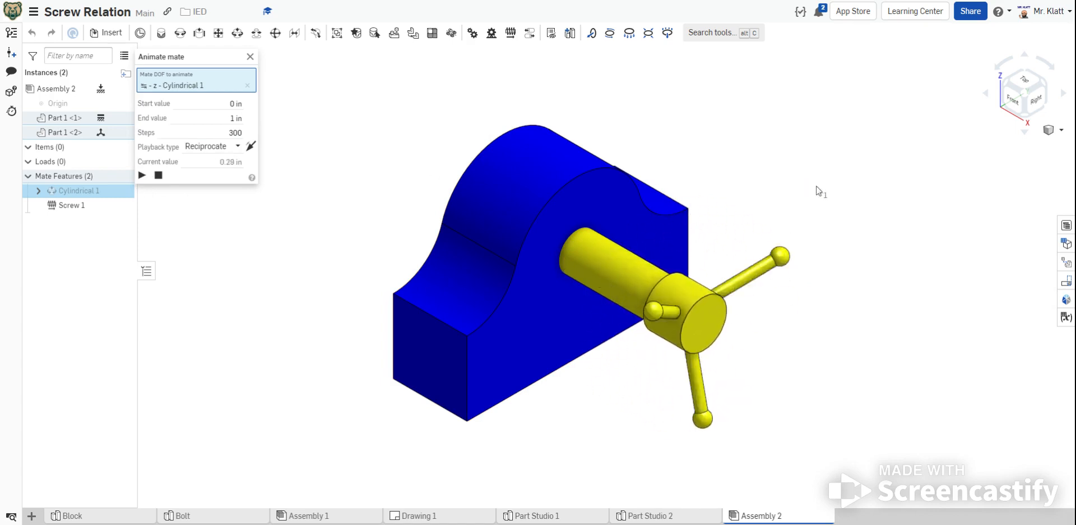
Set the translation animation's end value to 1.5 in and its steps to 600, playing it after each change, and close it.
click(222, 117)
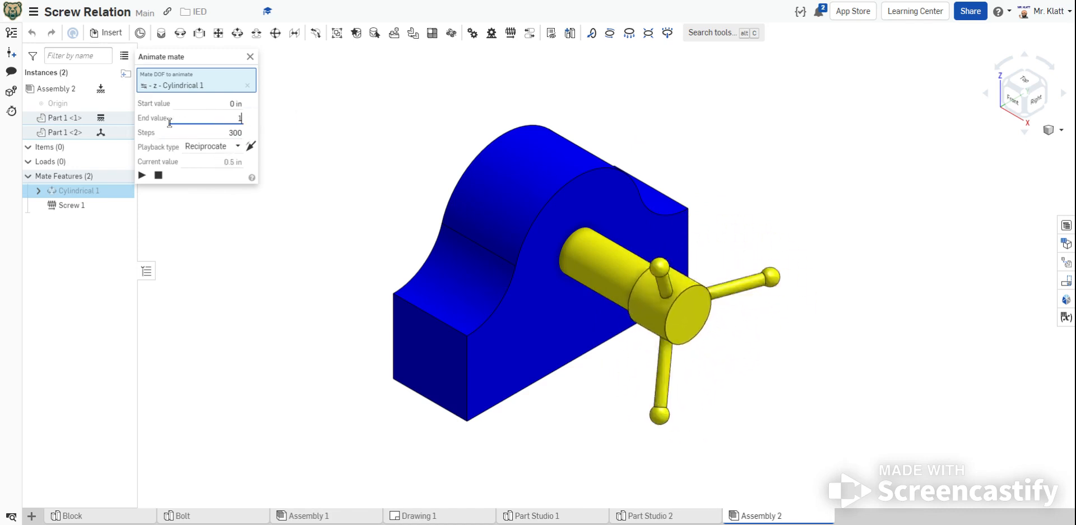
text(1.5)
click(142, 175)
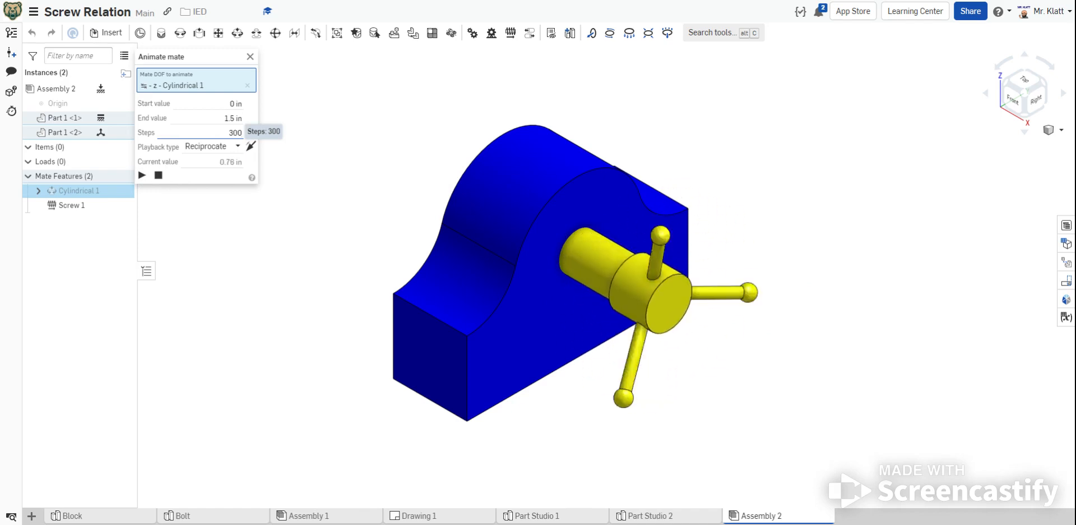
click(210, 131)
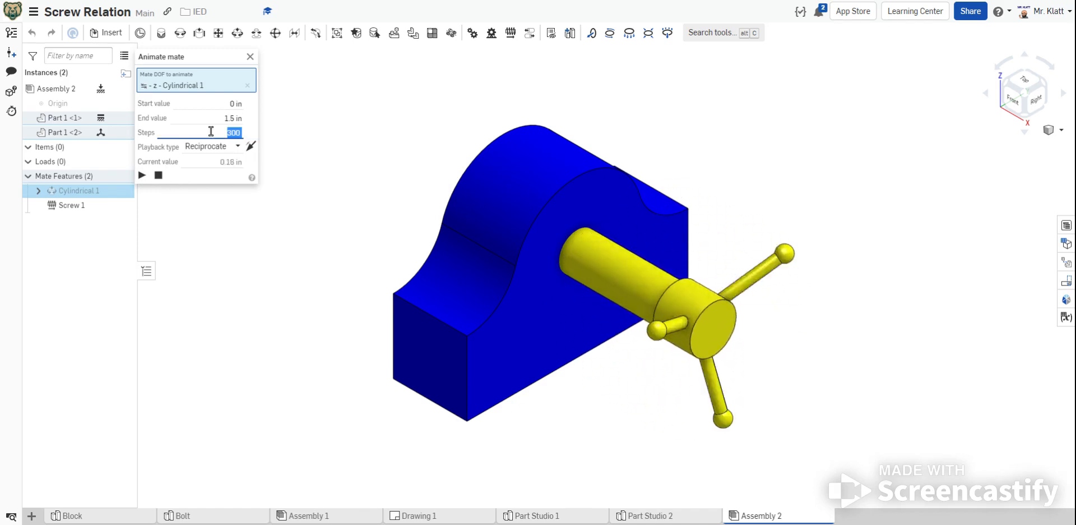
text(600)
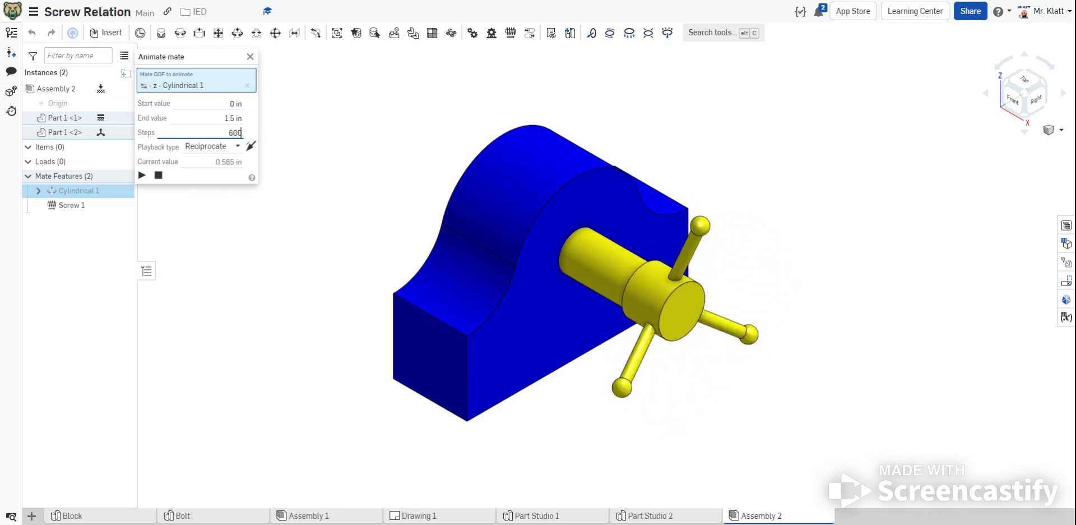
click(141, 175)
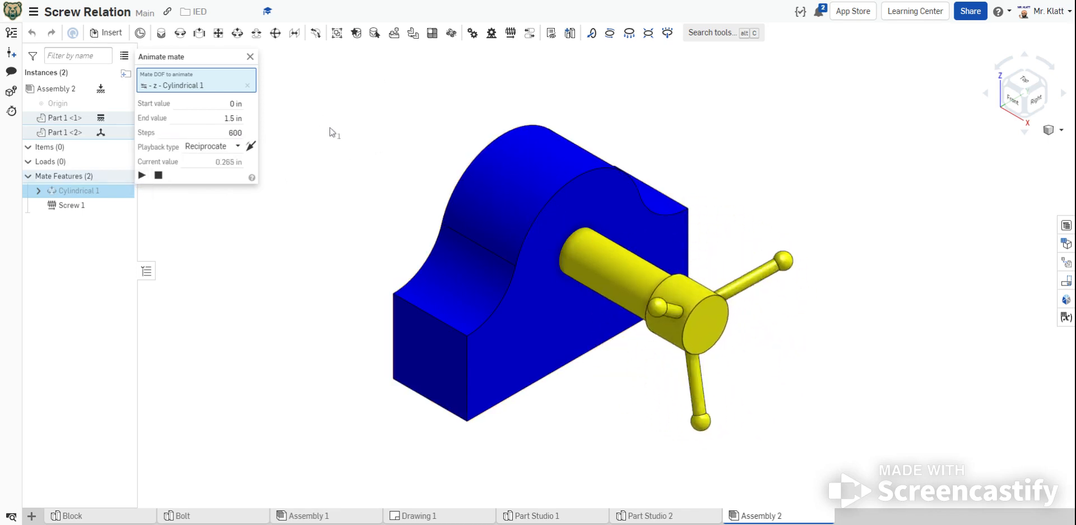
click(250, 56)
Animate the z rotation of the Cylindrical 1 mate from 0 to 720 deg with 300 steps and reciprocating playback.
right_click(92, 192)
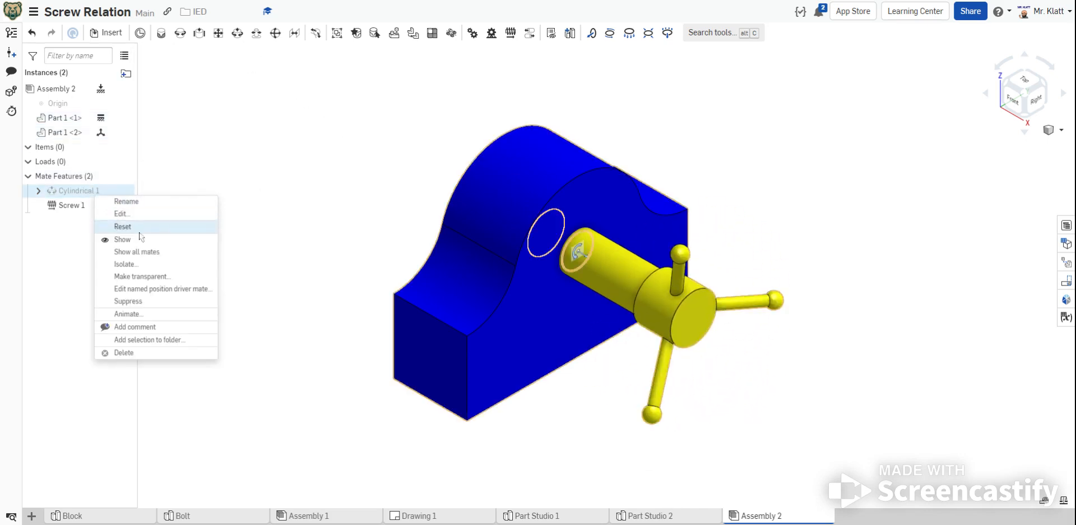
click(129, 313)
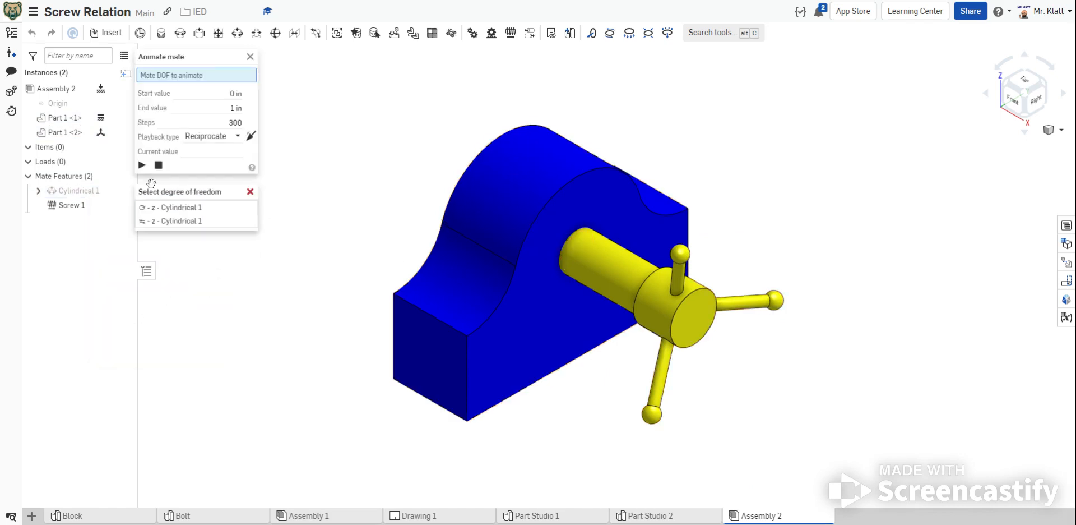
click(150, 212)
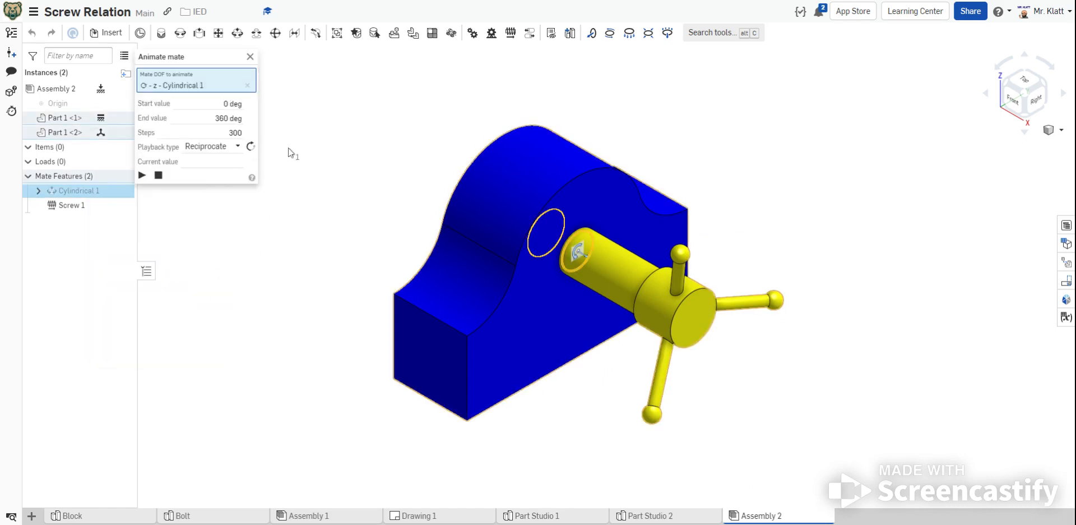
click(211, 117)
text(720)
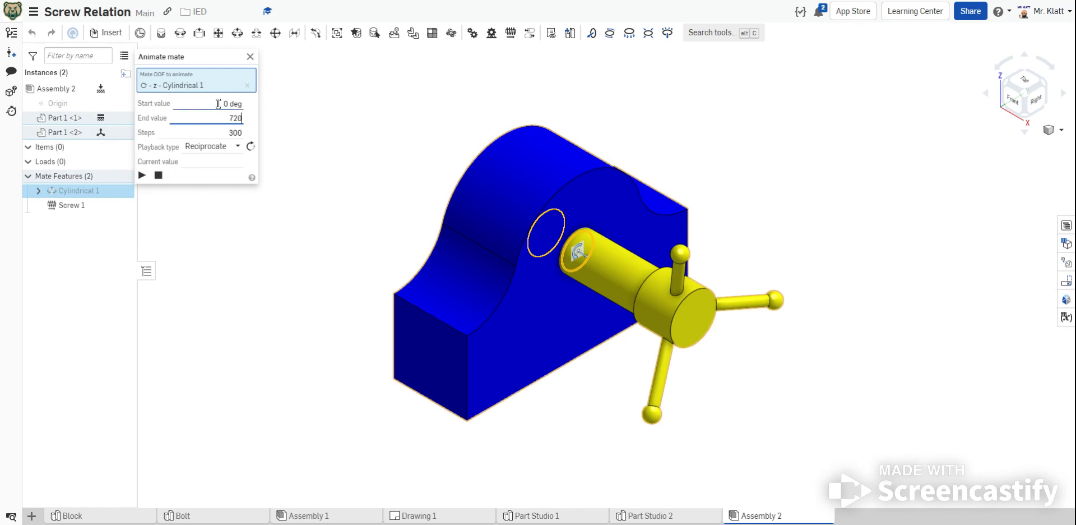
click(142, 175)
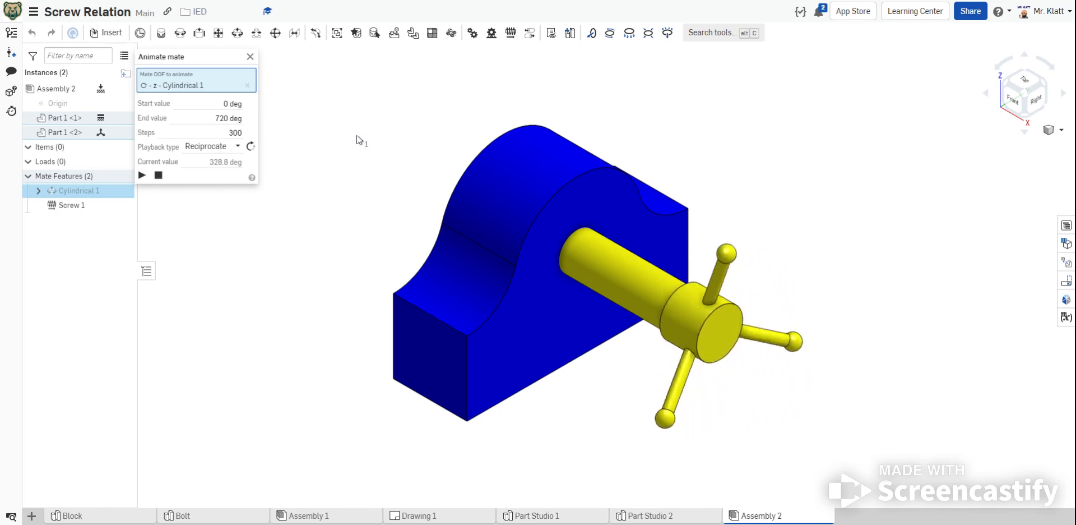
Examine the running rotation animation from the front and from oblique angles, close it and restore the isometric view.
key(1)
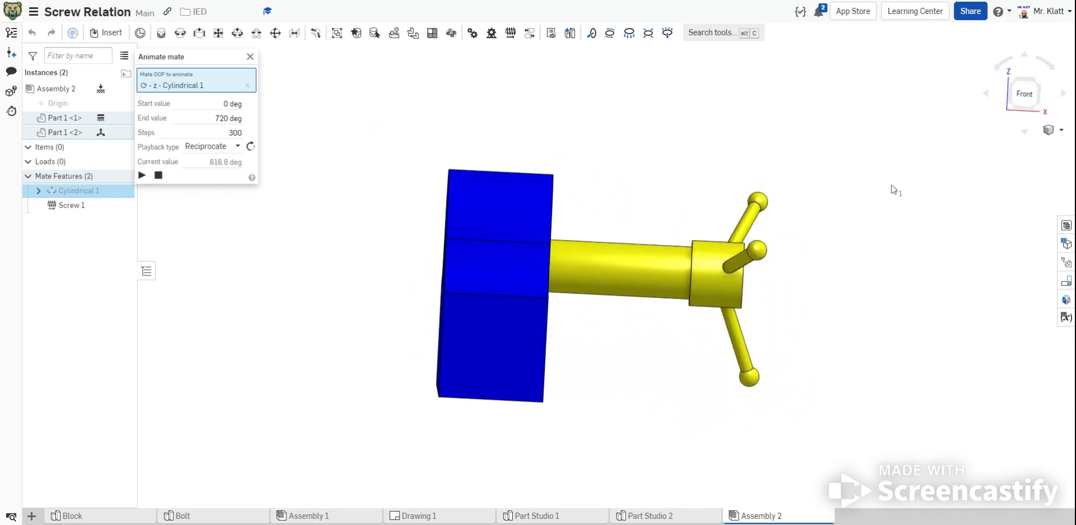
mouse_move(910, 183)
right_down()
mouse_move(897, 172)
mouse_move(912, 174)
right_up()
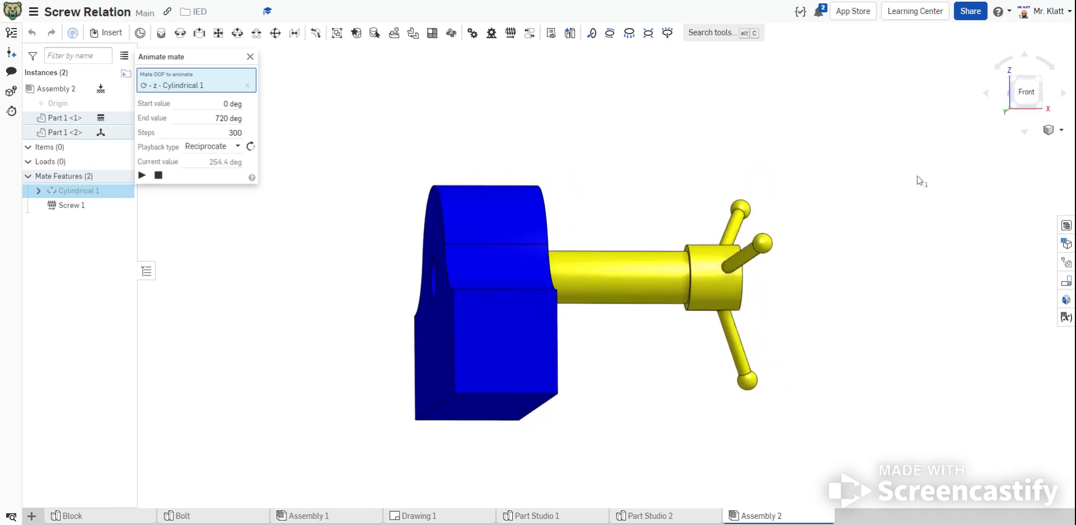
right_drag(918, 177, 504, 120)
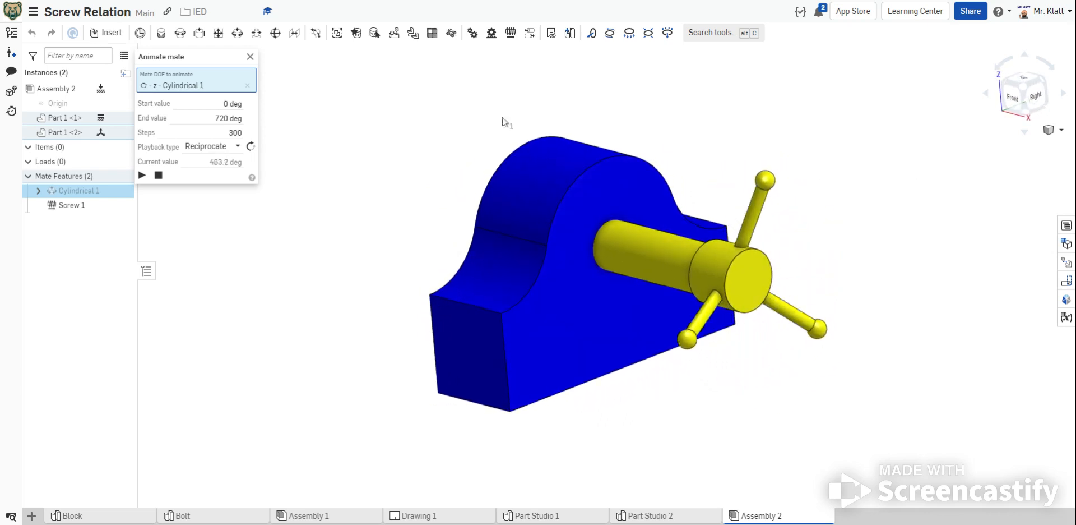
click(250, 56)
click(1050, 134)
click(930, 210)
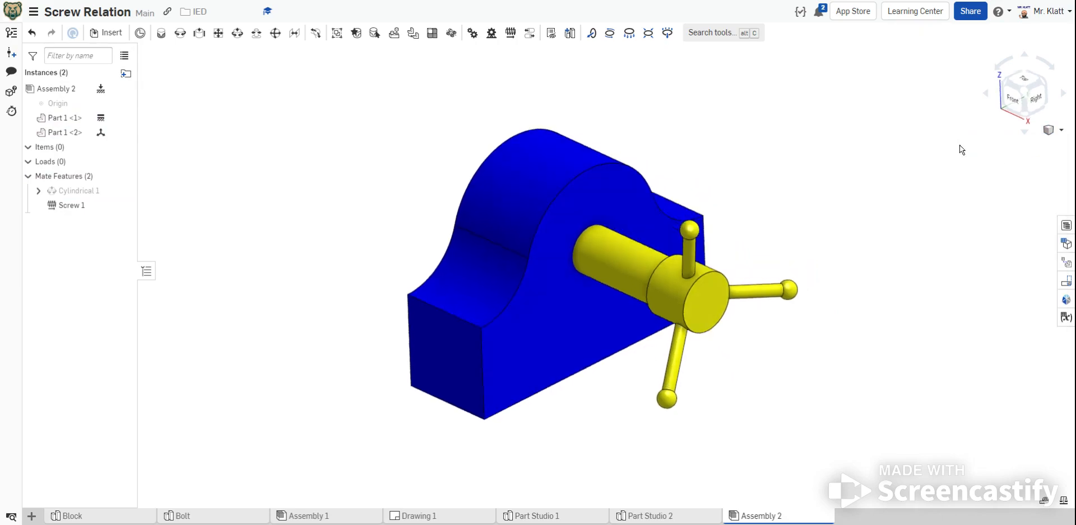